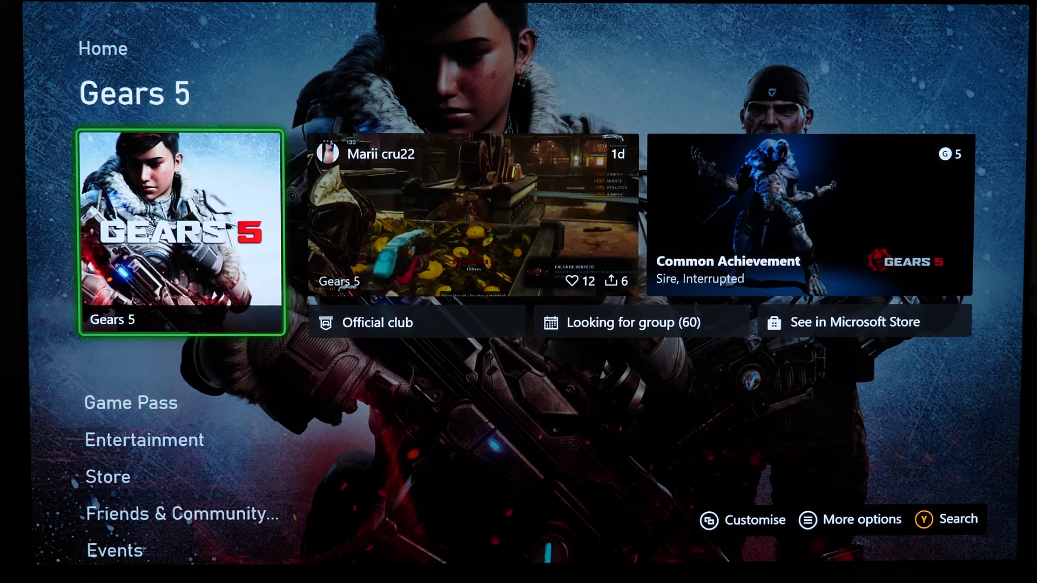
# Step: From the Xbox guide, open Settings > Devices & connections > Digital assistants to confirm assistants are enabled
pyautogui.press('super')
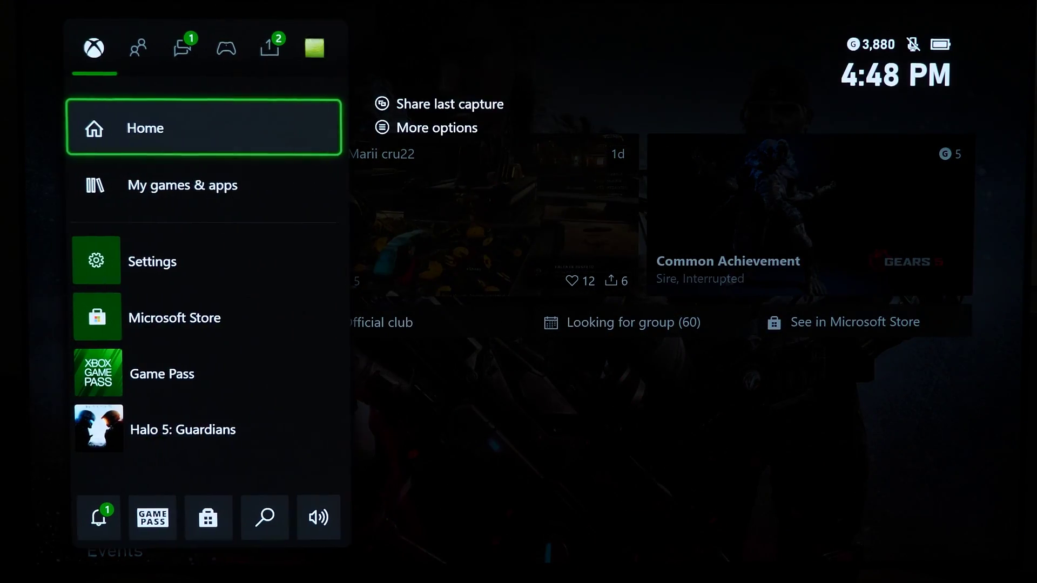
pyautogui.press('Right')
pyautogui.press('Right')
pyautogui.press('Right')
pyautogui.press('Right')
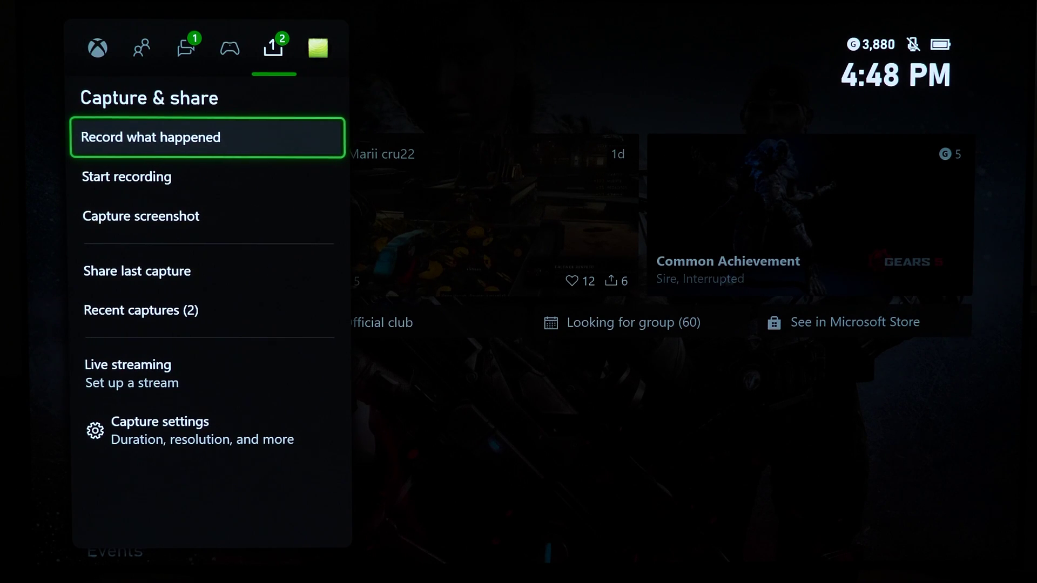
pyautogui.press('Right')
pyautogui.press('Down')
pyautogui.press('Down')
pyautogui.press('Down')
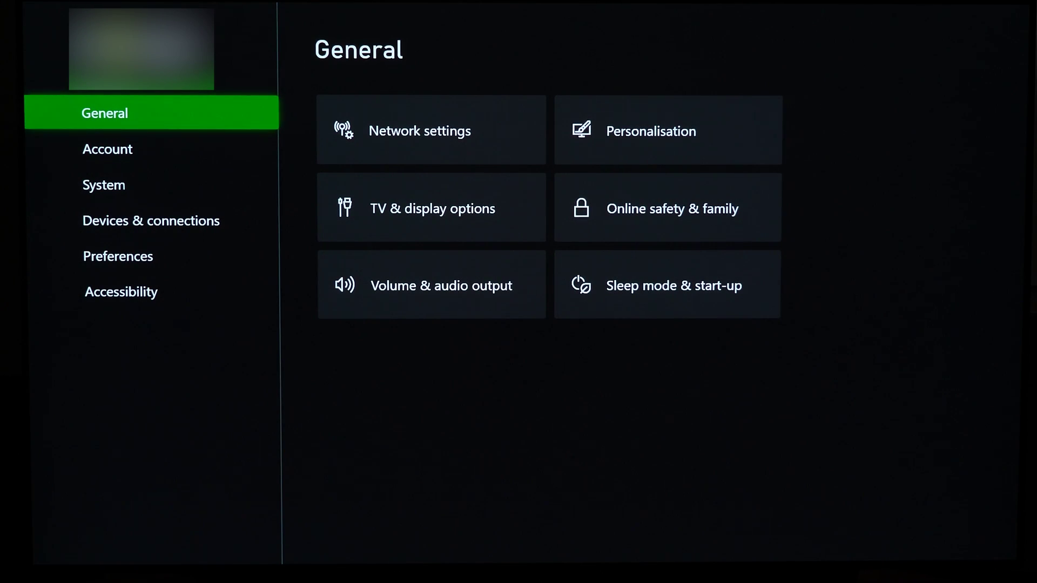
pyautogui.press('Down')
pyautogui.press('Down')
pyautogui.press('Down')
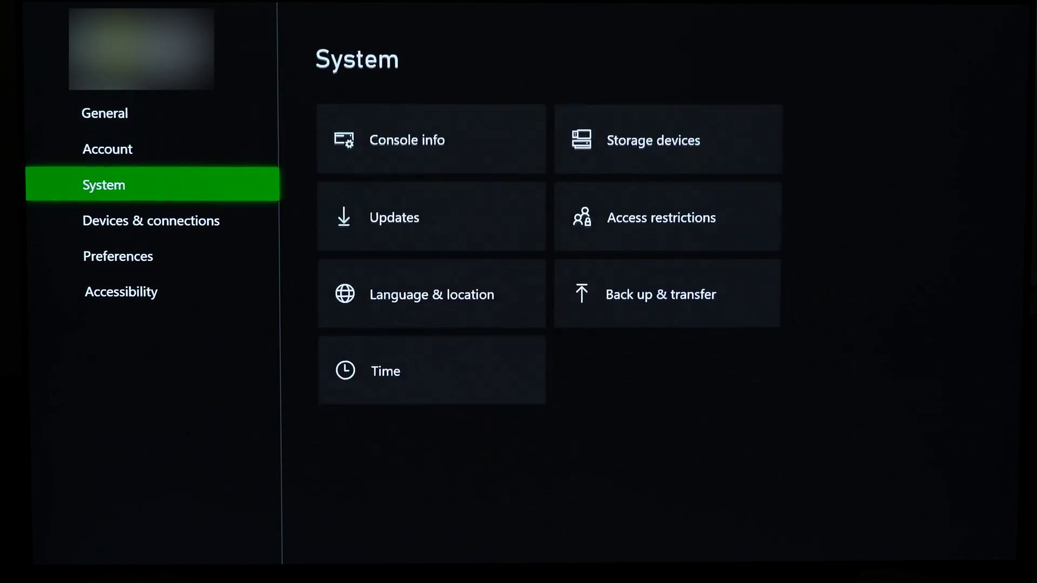
pyautogui.press('Right')
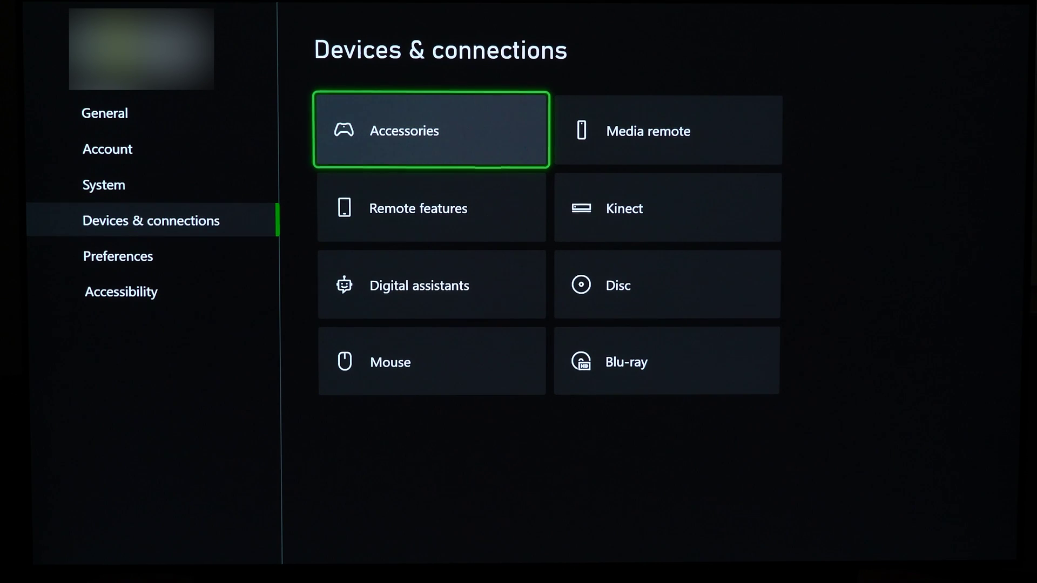
pyautogui.press('Down')
pyautogui.press('Down')
pyautogui.press('Return')
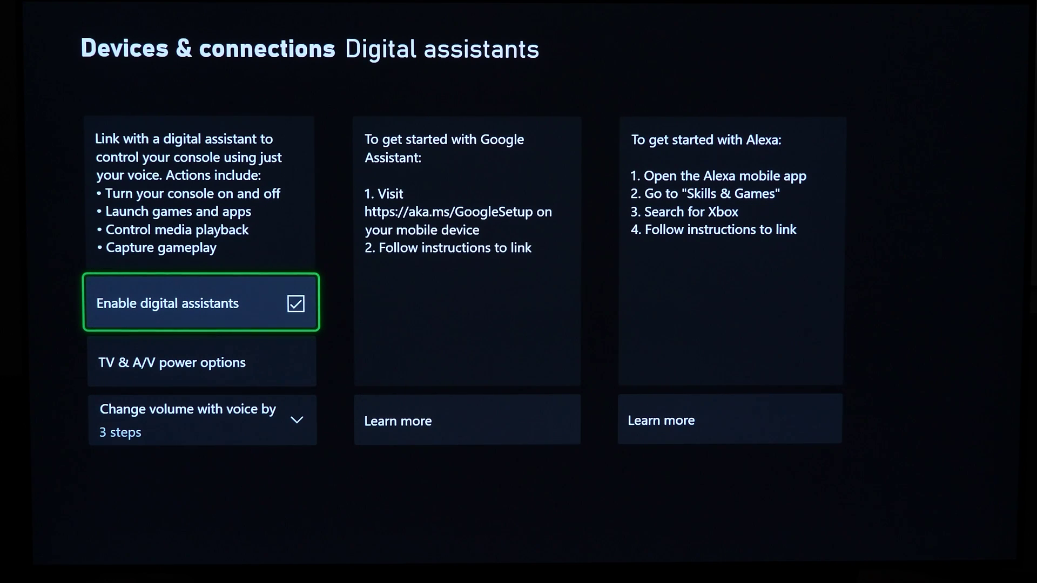
# Step: Under General > Sleep mode & start-up, change the console's sleep mode to Standby
pyautogui.press('Escape')
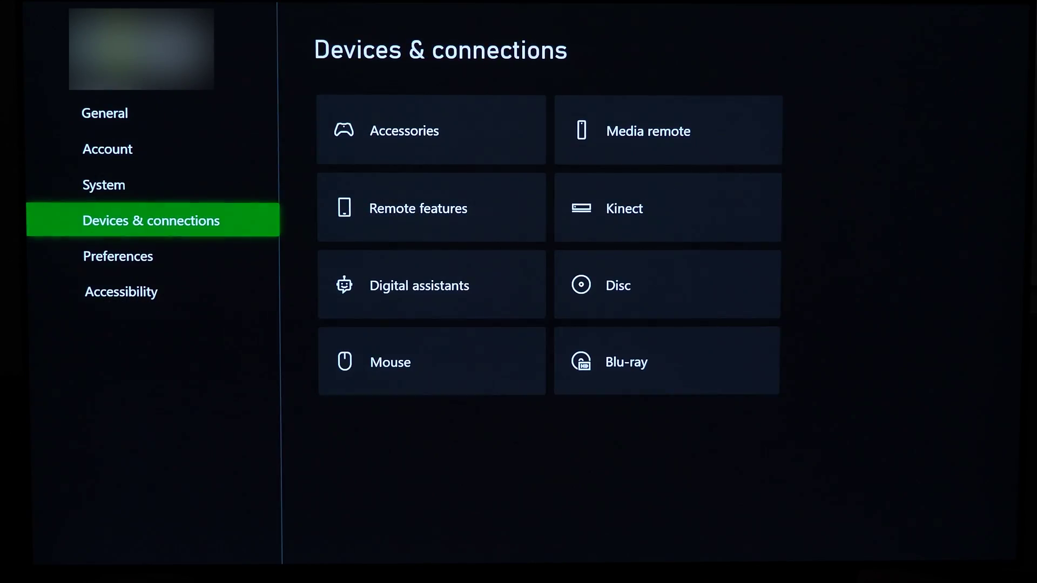
pyautogui.press('Up')
pyautogui.press('Up')
pyautogui.press('Up')
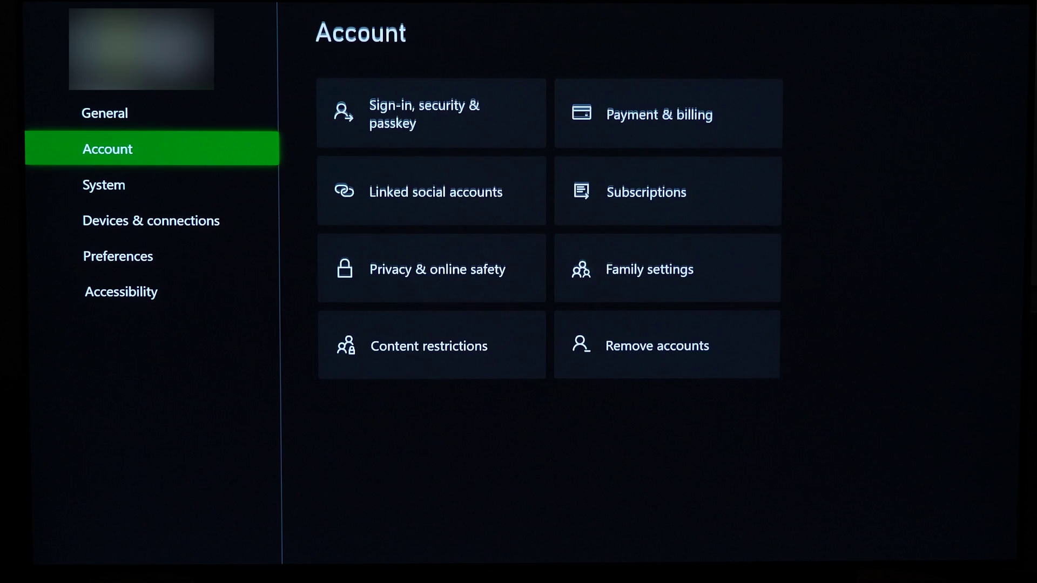
pyautogui.press('Right')
pyautogui.press('Right')
pyautogui.press('Down')
pyautogui.press('Down')
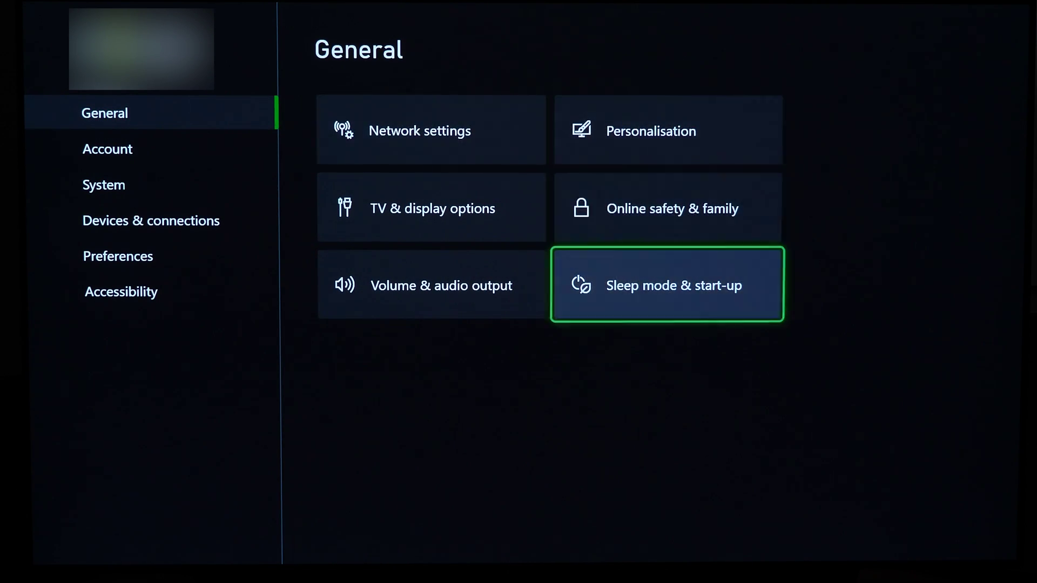
pyautogui.press('Return')
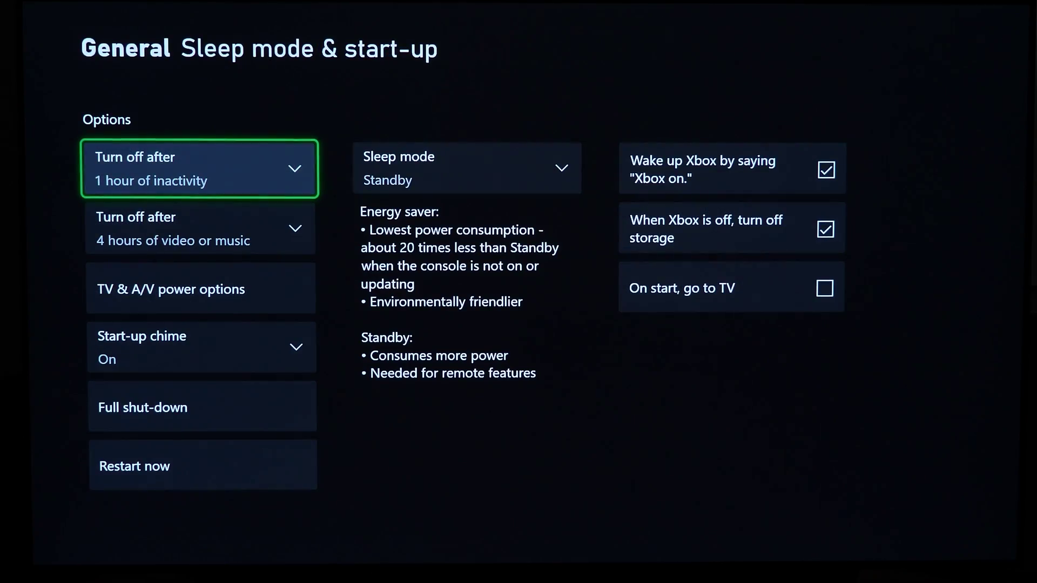
pyautogui.press('Right')
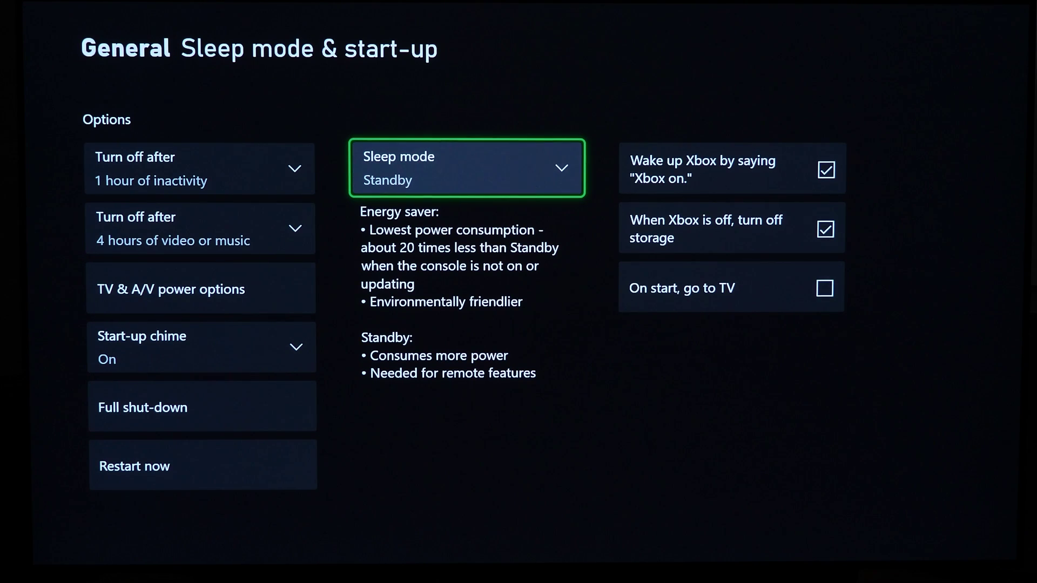
pyautogui.press('Return')
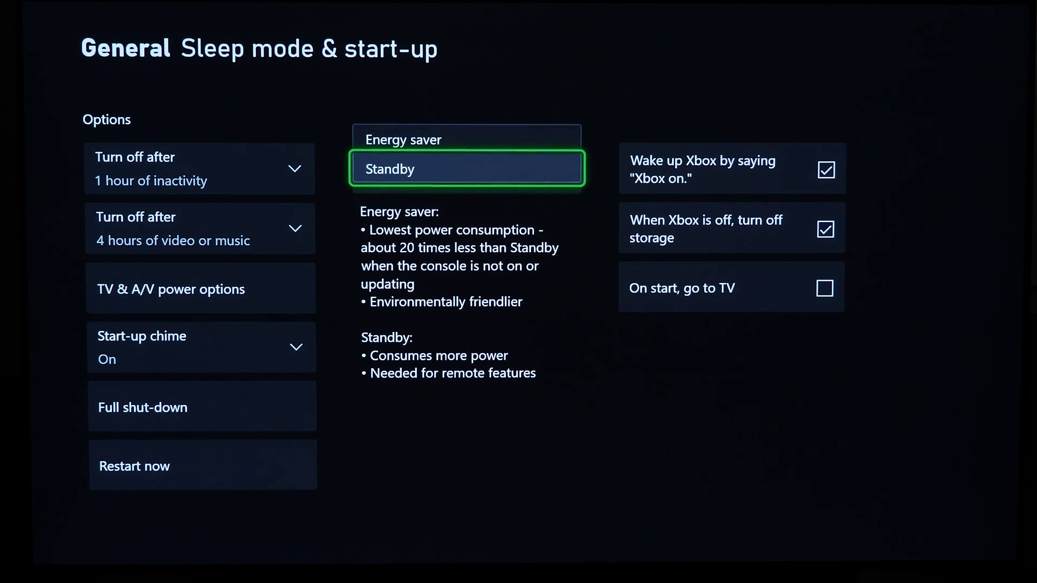
pyautogui.press('Return')
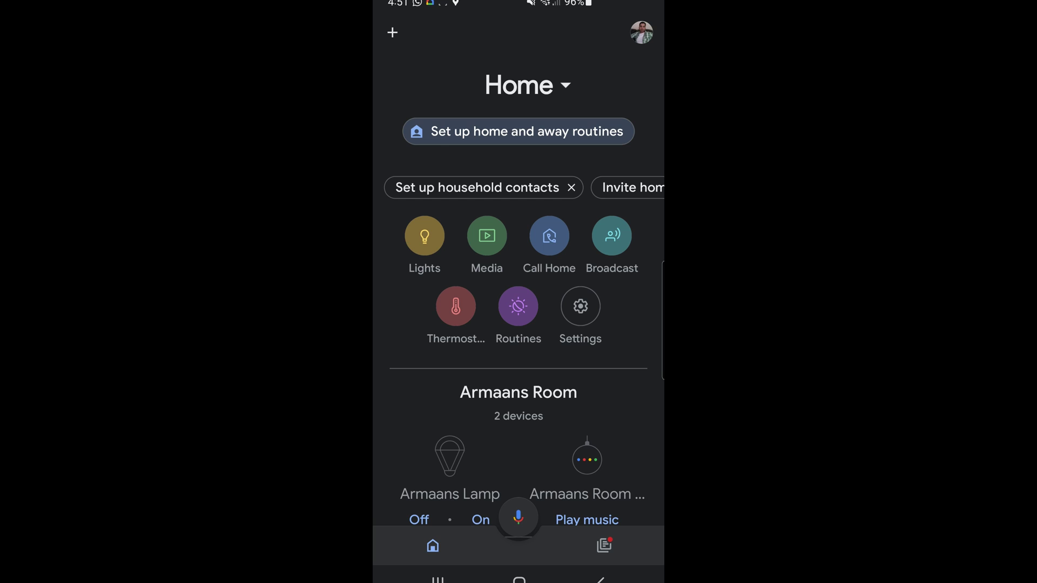
pyautogui.scroll(-15, 518, 324)
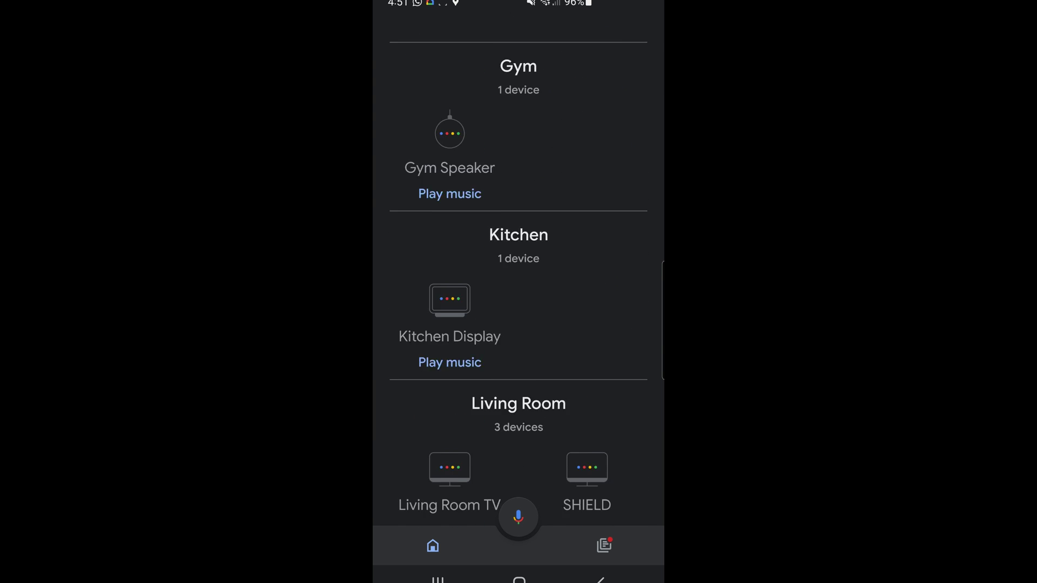
pyautogui.scroll(15, 518, 324)
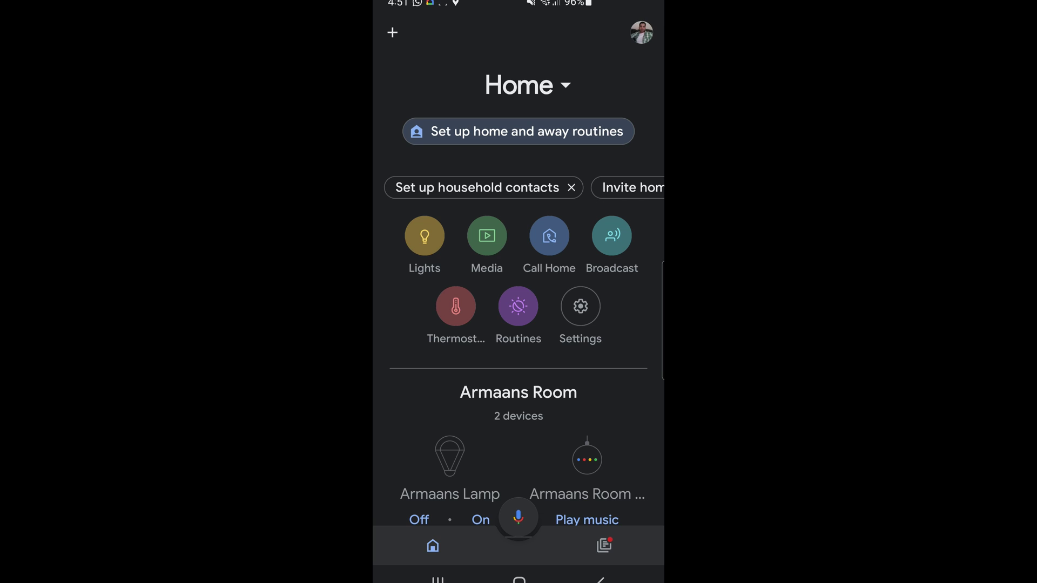
pyautogui.click(518, 517)
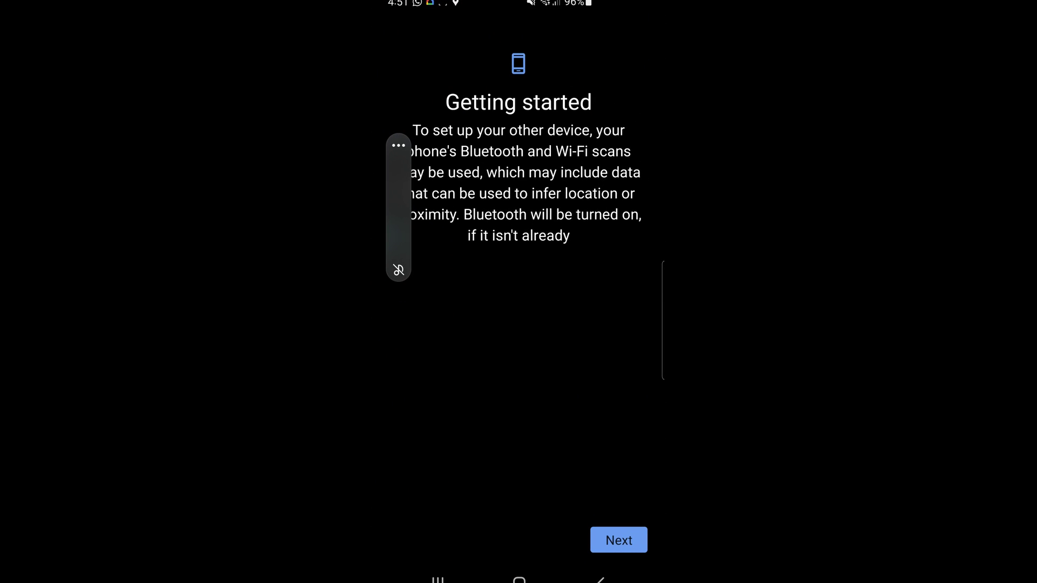
pyautogui.click(601, 580)
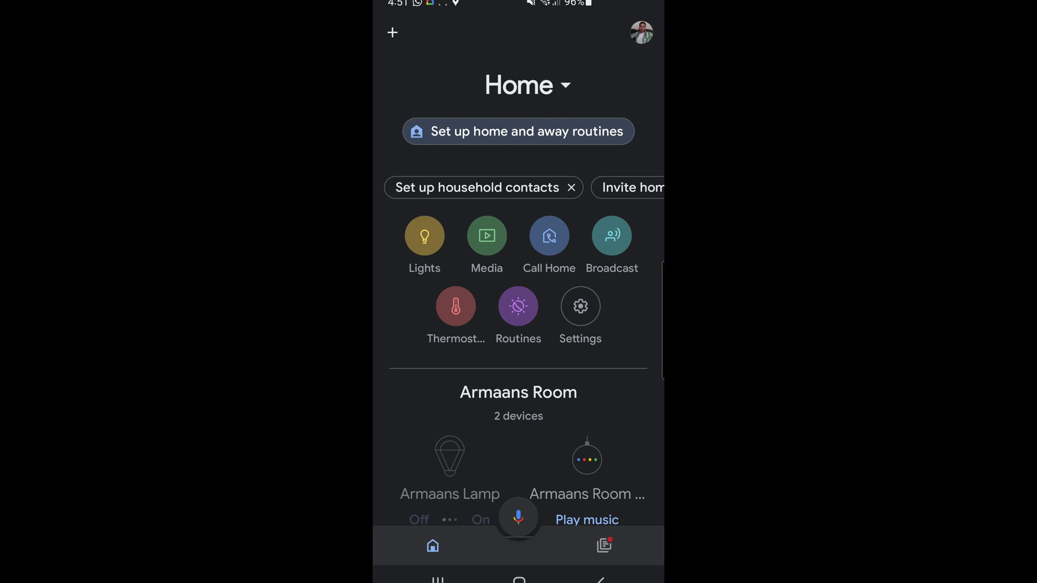
# Step: Start setting up a new device from Google Home's + menu
pyautogui.click(392, 32)
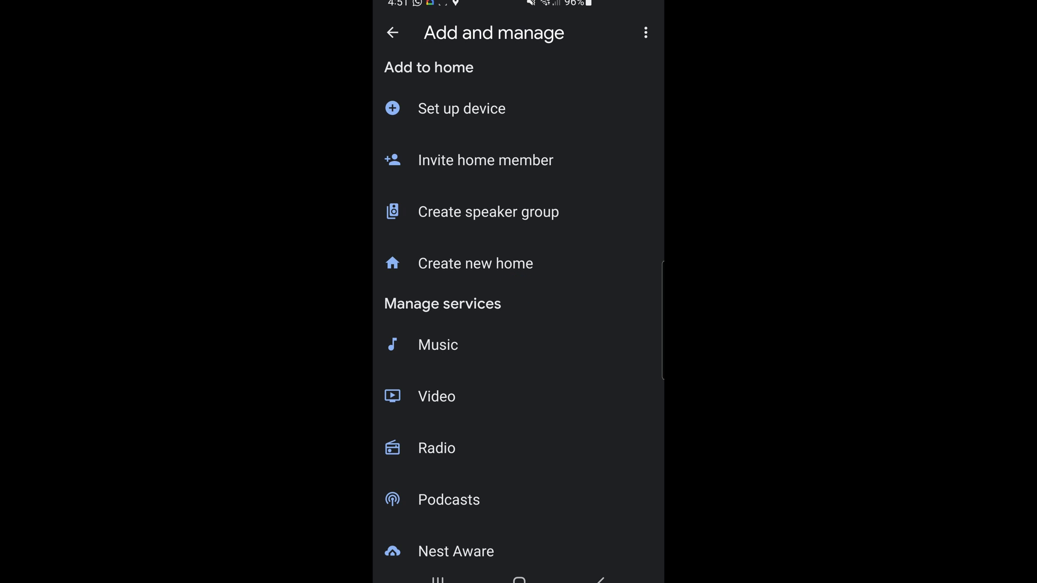
pyautogui.click(395, 108)
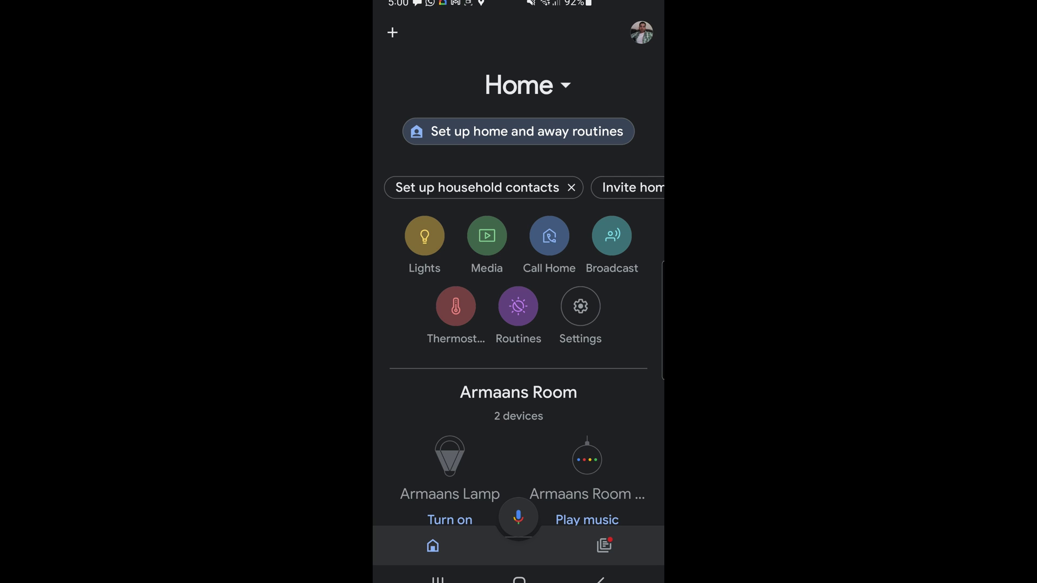
# Step: Scroll the Home device list down to the Linked to you section showing the Xbox
pyautogui.scroll(-15, 632, 317)
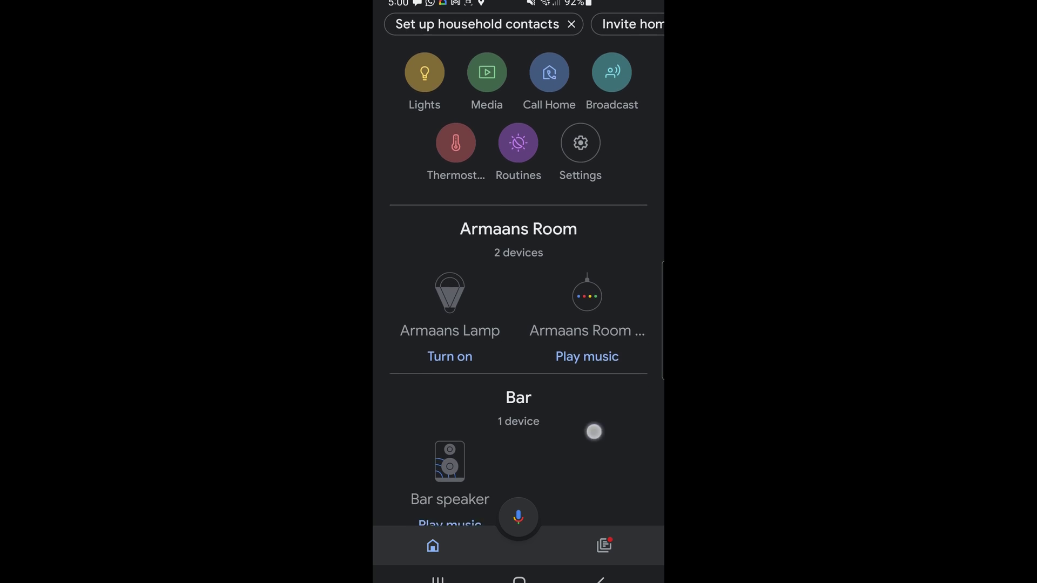
pyautogui.scroll(-10, 650, 287)
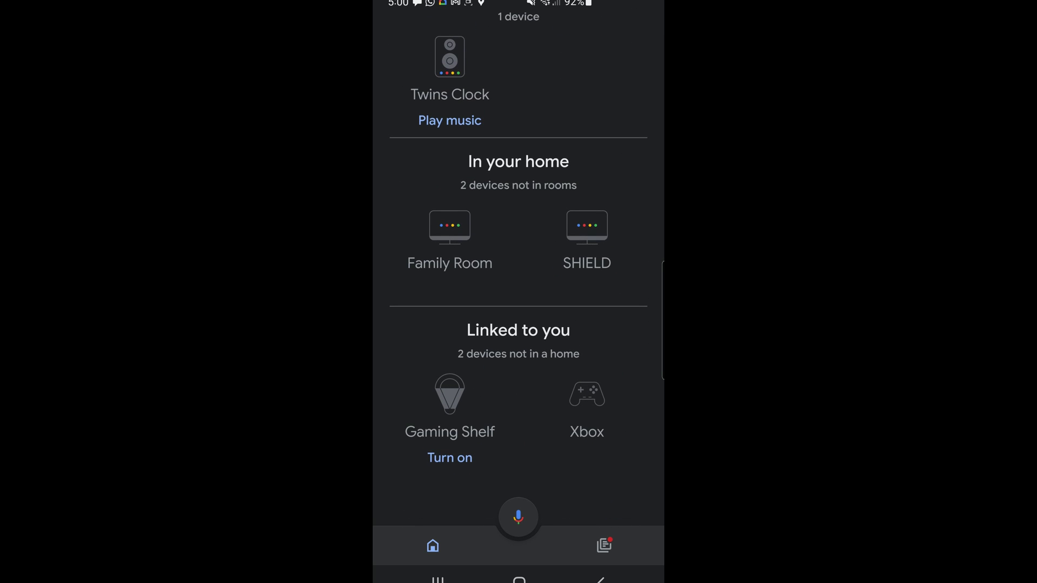